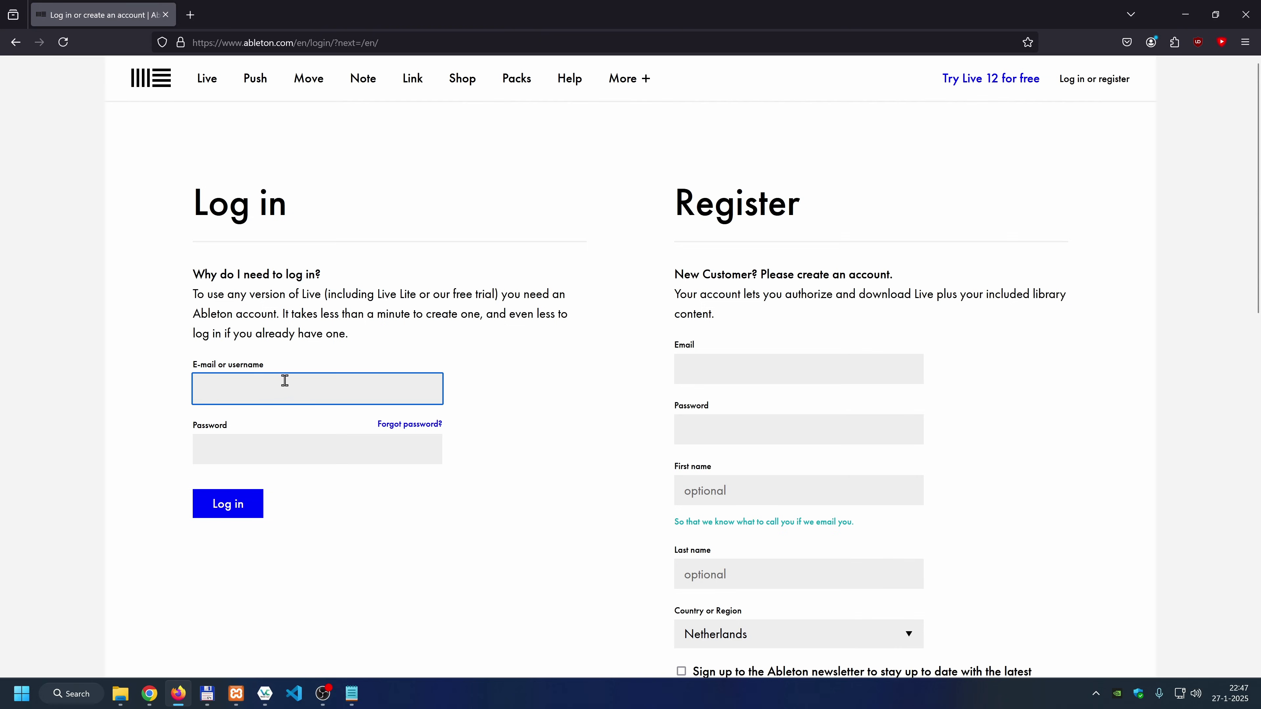
Log in to Ableton.com with the account credentials copied from the notes.
{"action": "left_click", "coordinate": [779, 374]}
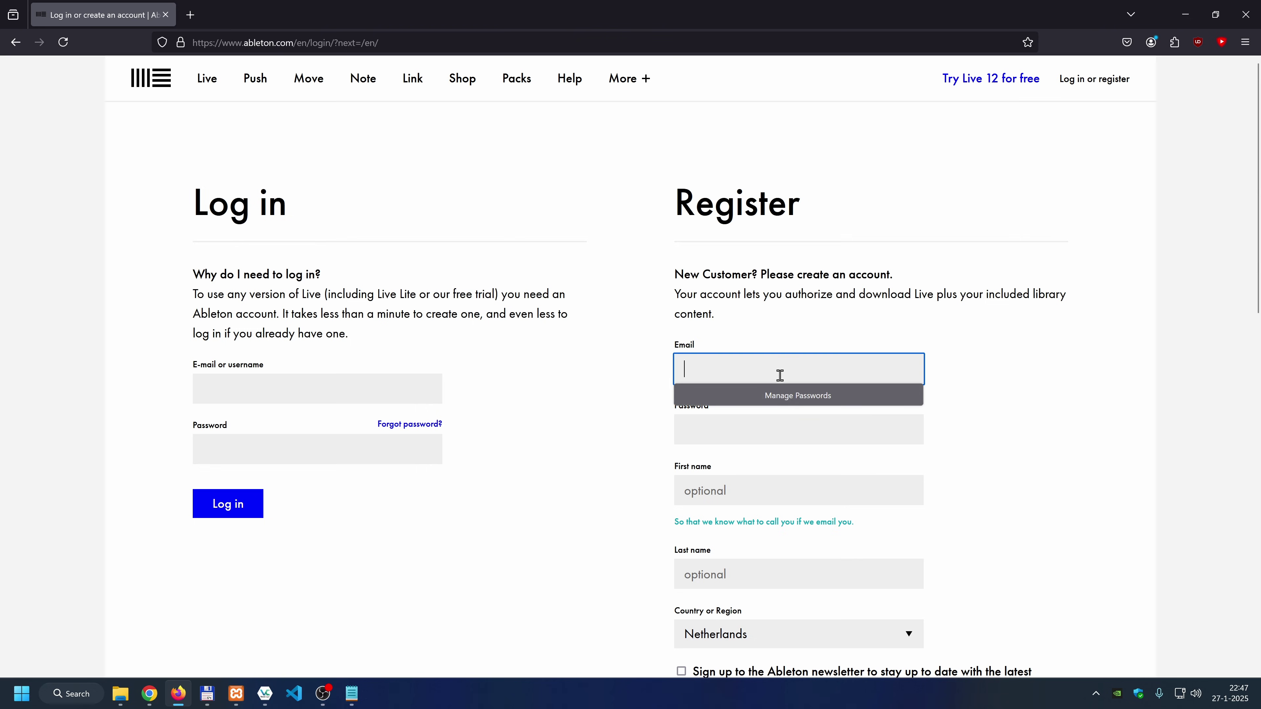
{"action": "left_click", "coordinate": [774, 430]}
{"action": "left_click", "coordinate": [612, 547]}
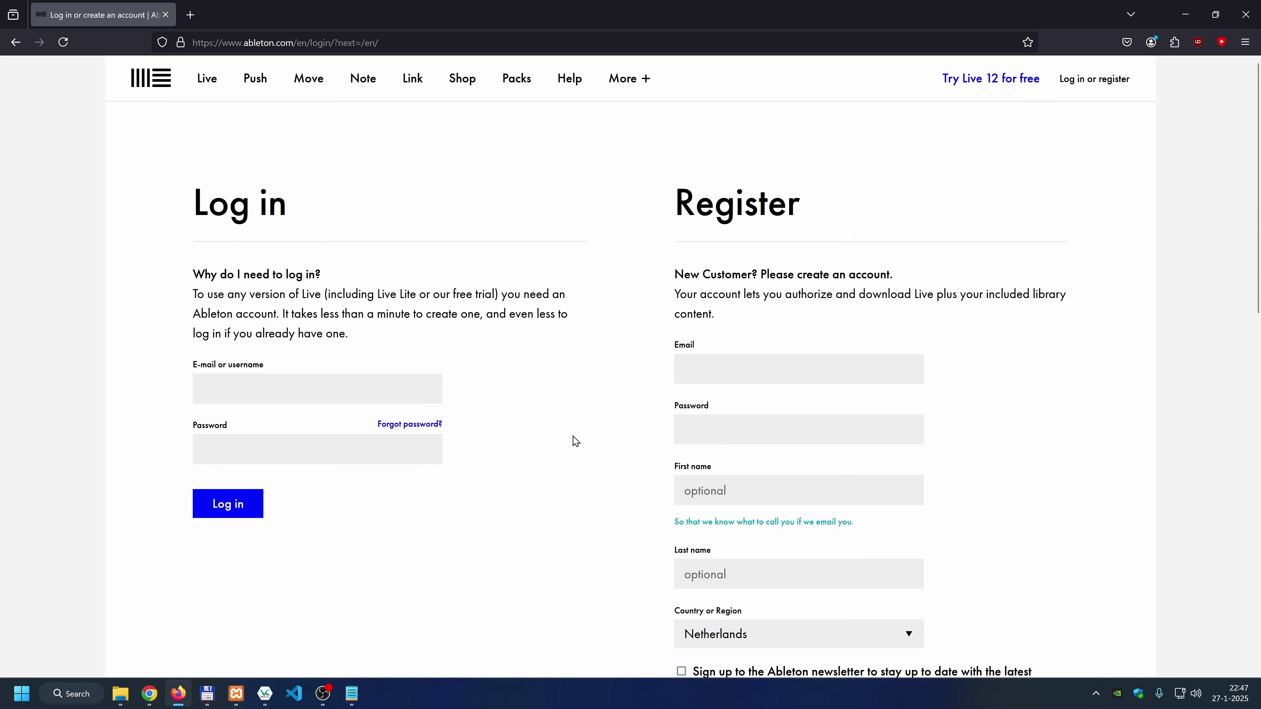
{"action": "left_click", "coordinate": [332, 385]}
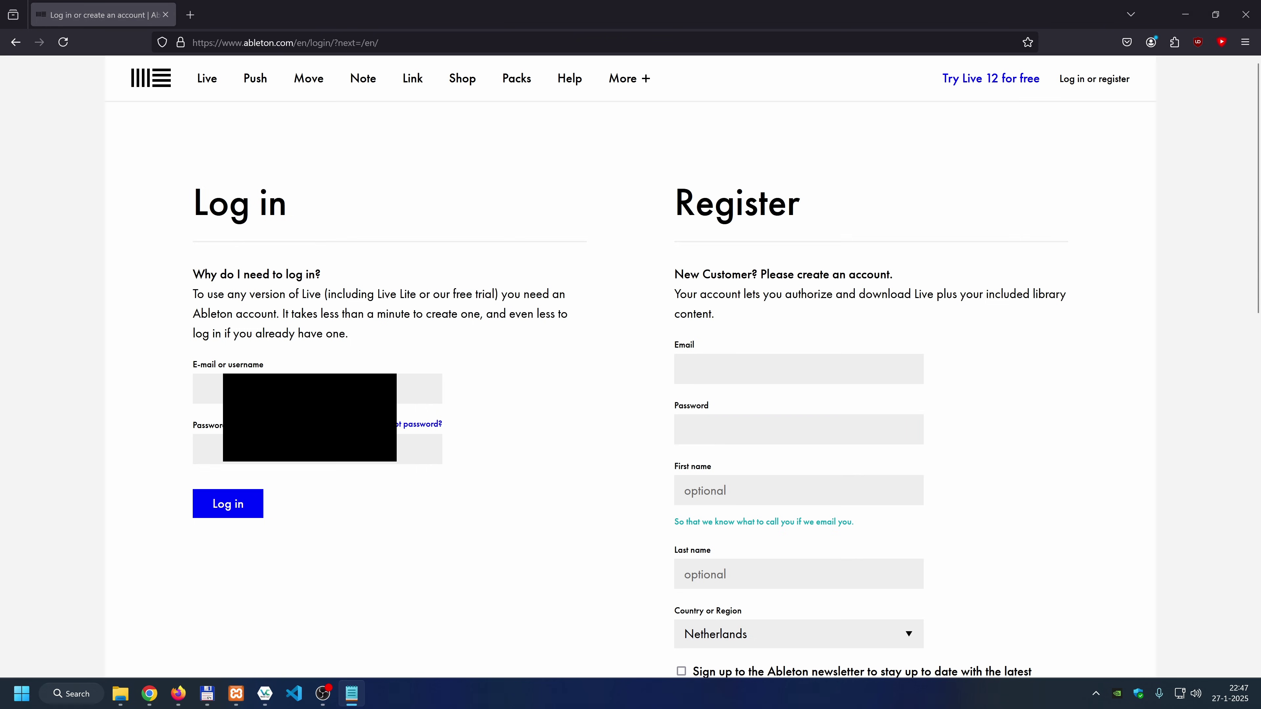
{"action": "left_click", "coordinate": [249, 463]}
{"action": "key", "text": "ctrl+v"}
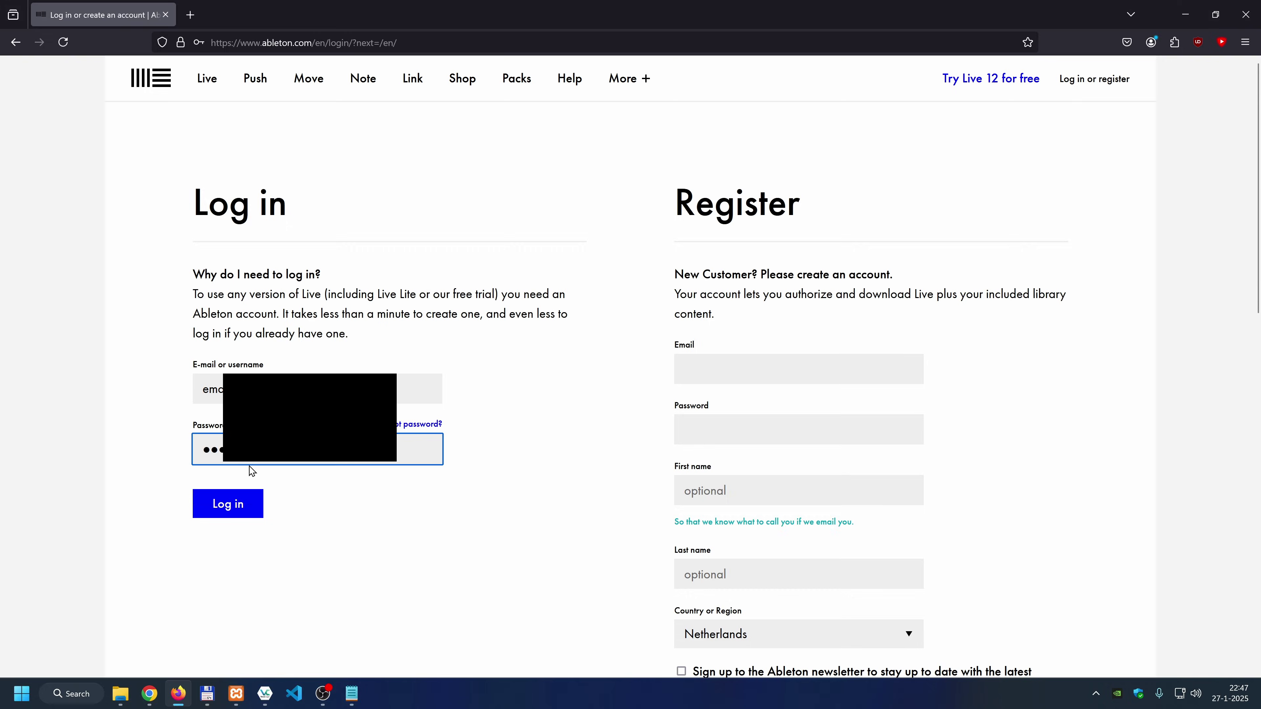
{"action": "left_click", "coordinate": [240, 520]}
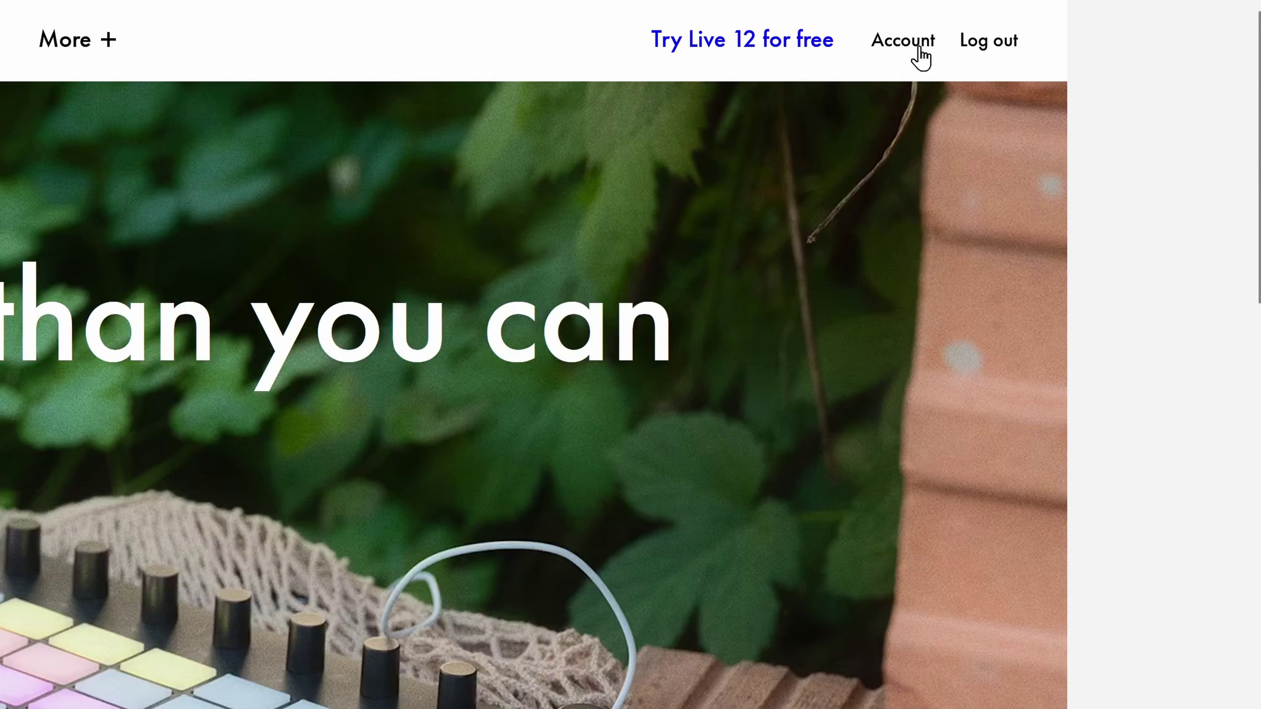
Download the Windows 64-bit Live 12 Standard zip (2.7 GB) from the account's Licenses page.
{"action": "left_click", "coordinate": [918, 49]}
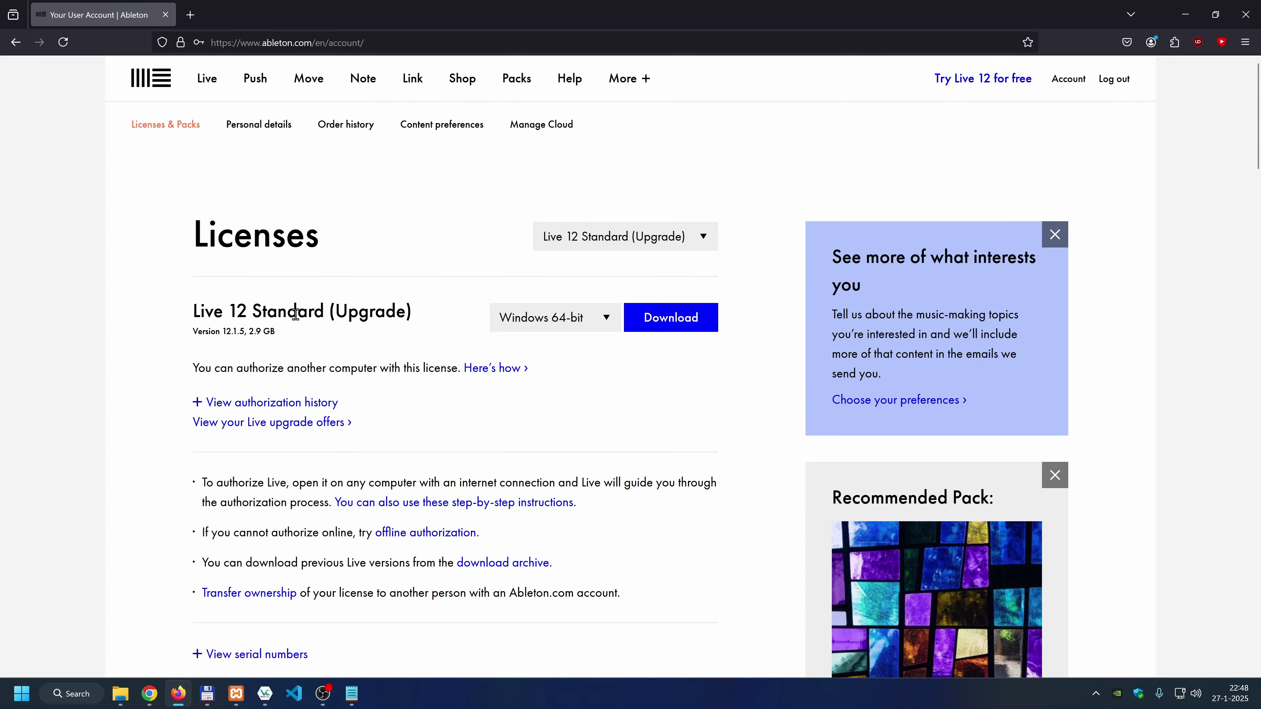
{"action": "scroll", "coordinate": [298, 314], "scroll_direction": "down", "scroll_amount": 5}
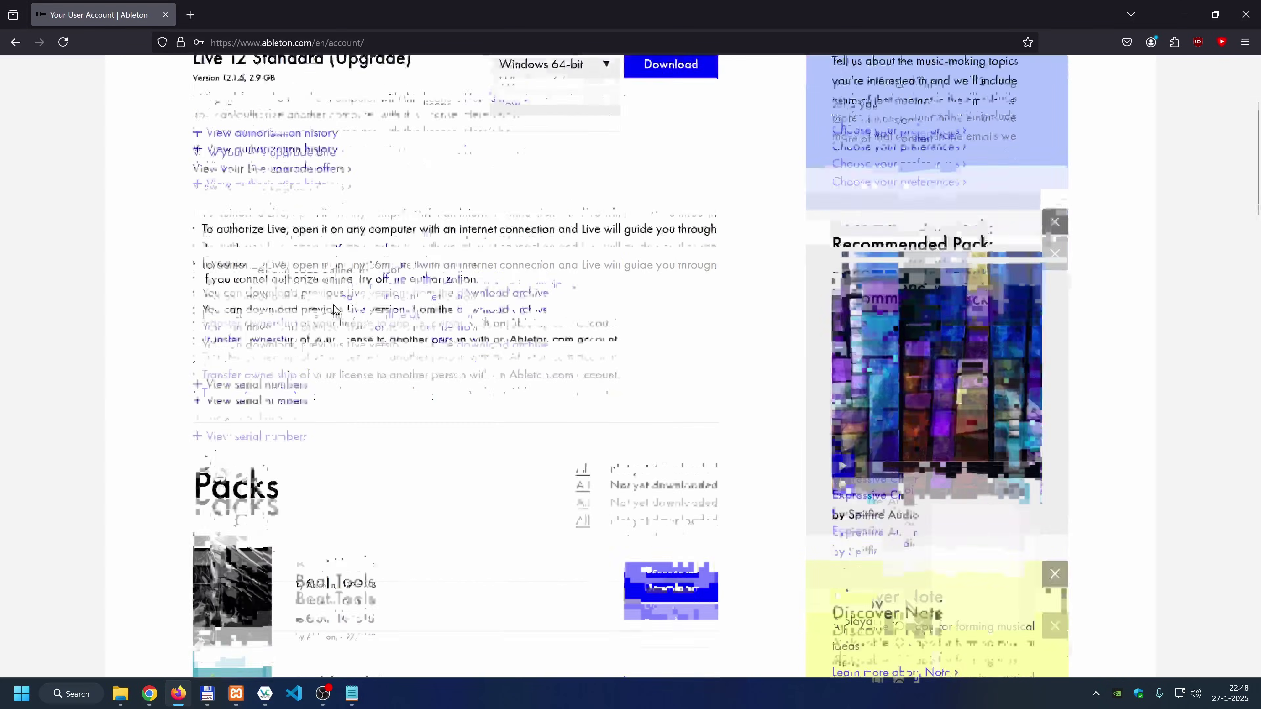
{"action": "scroll", "coordinate": [334, 309], "scroll_direction": "up", "scroll_amount": 5}
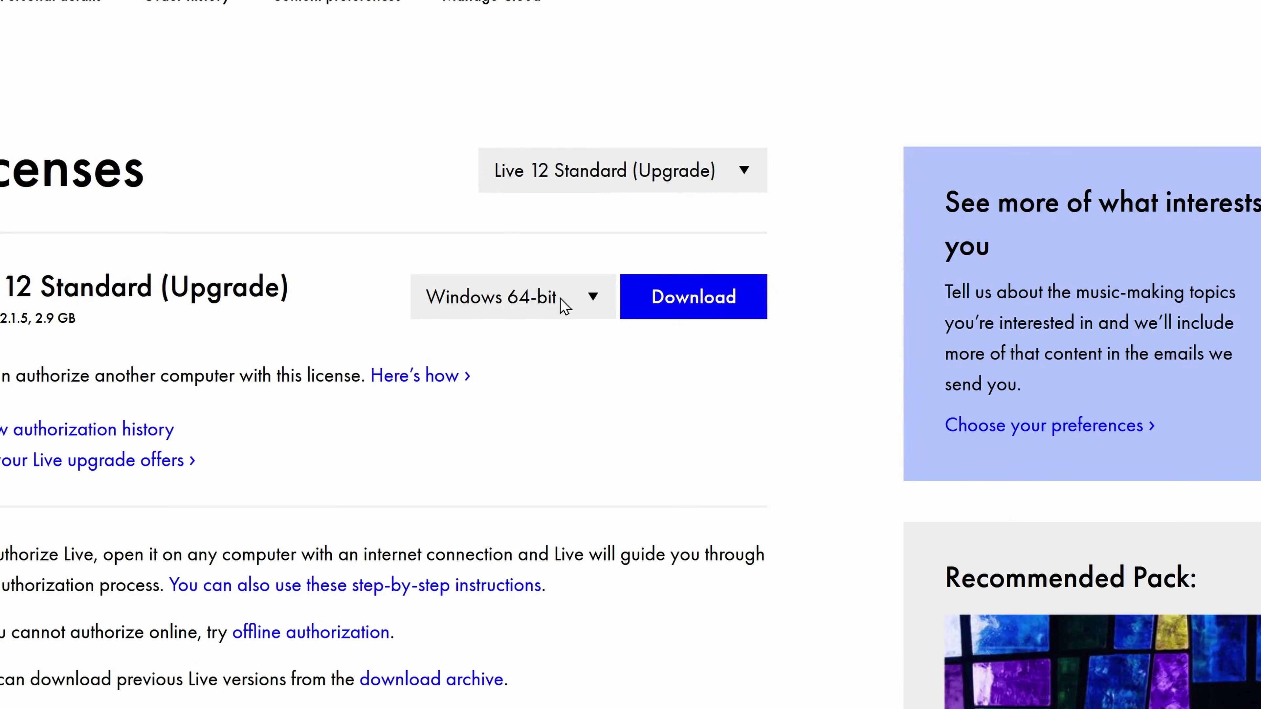
{"action": "left_click", "coordinate": [560, 297]}
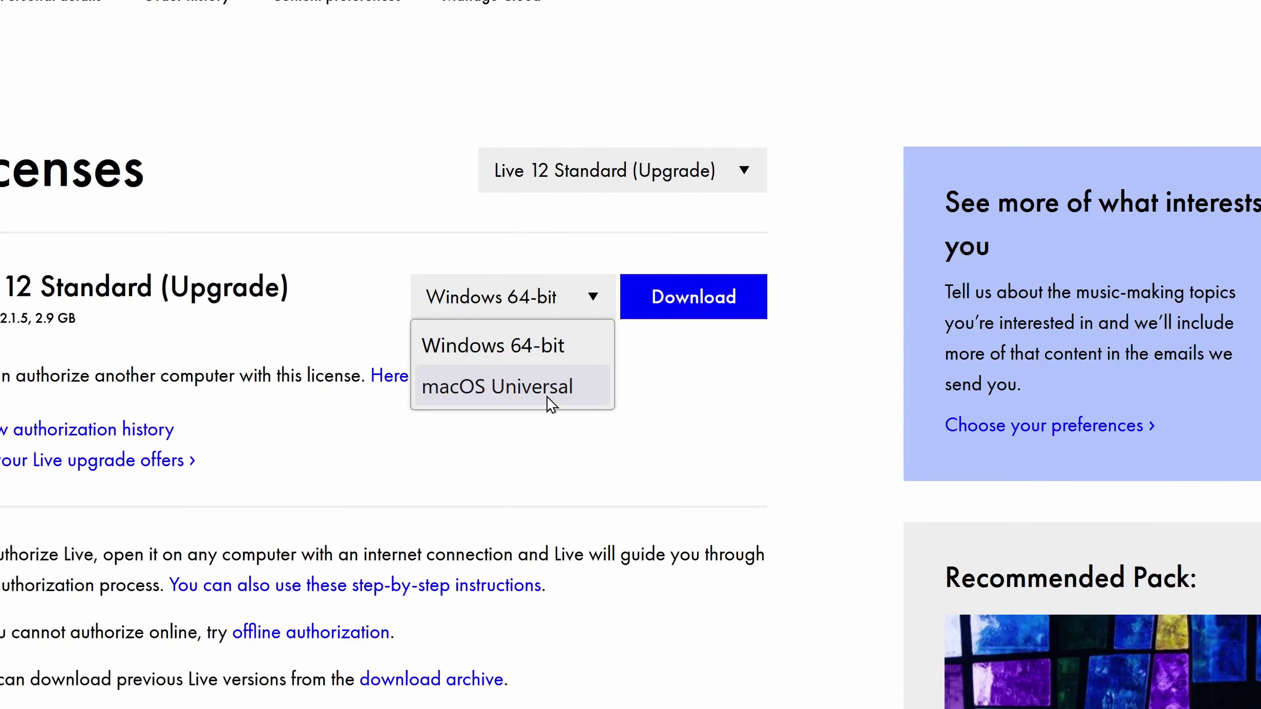
{"action": "left_click", "coordinate": [713, 311]}
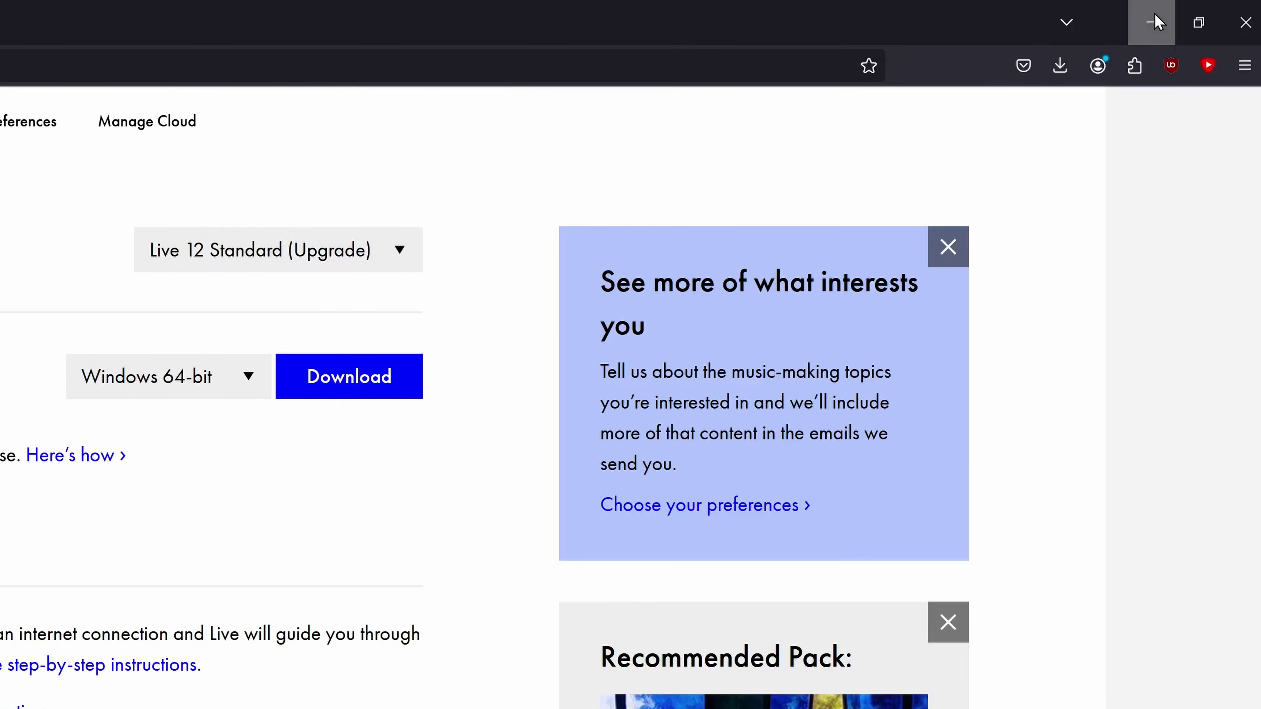
In the Downloads folder, choose Extract All on the ableton_live_standard_12.0.1_64 zip.
{"action": "left_click", "coordinate": [1153, 22]}
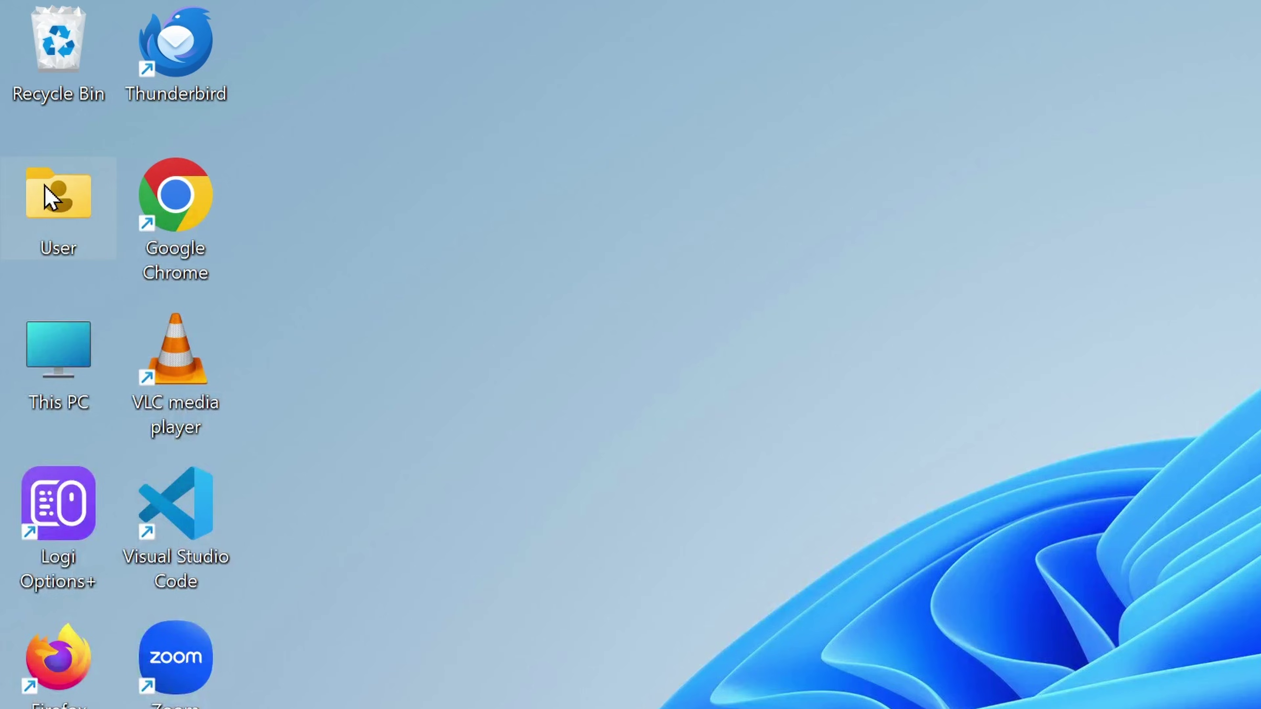
{"action": "double_click", "coordinate": [27, 87]}
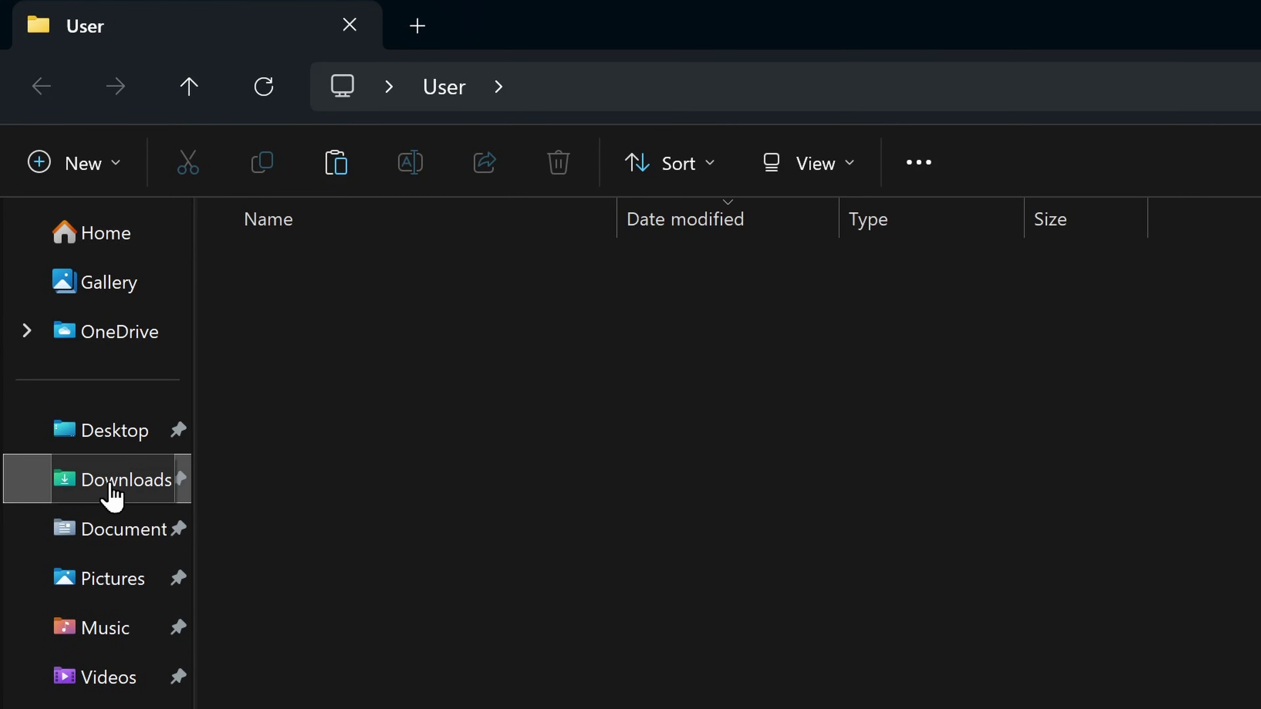
{"action": "left_click", "coordinate": [111, 487]}
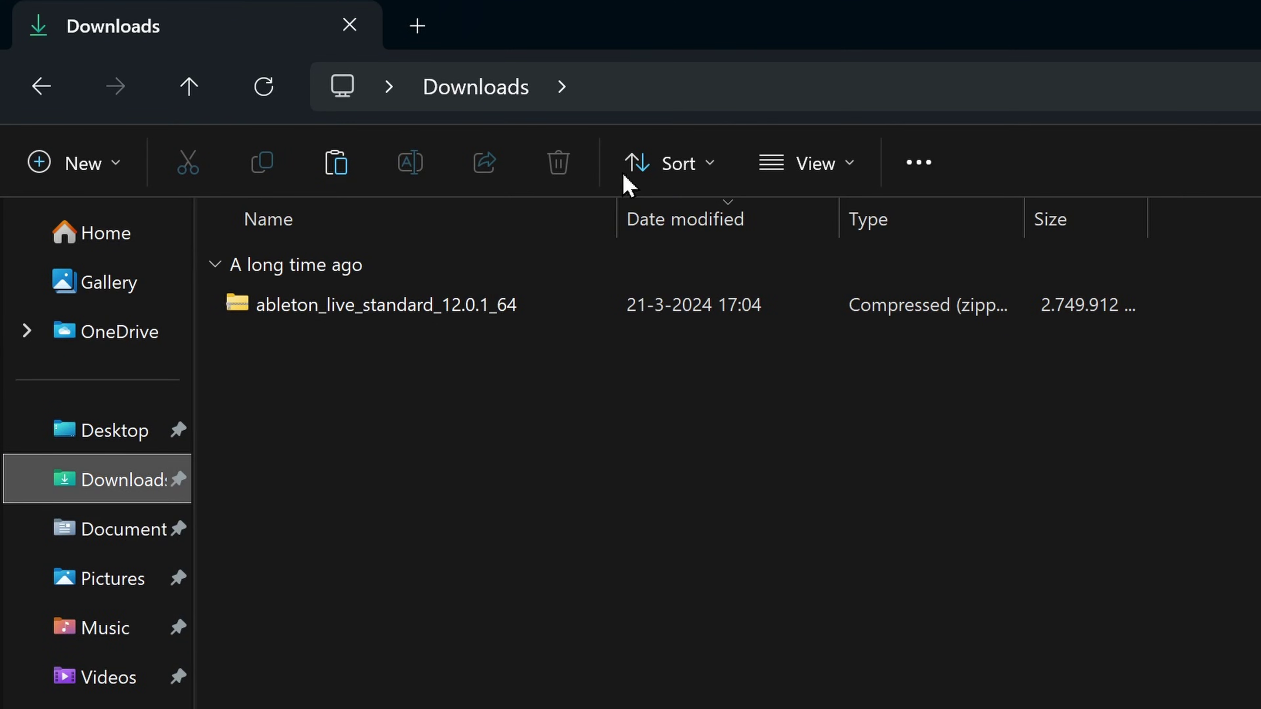
{"action": "right_click", "coordinate": [390, 314]}
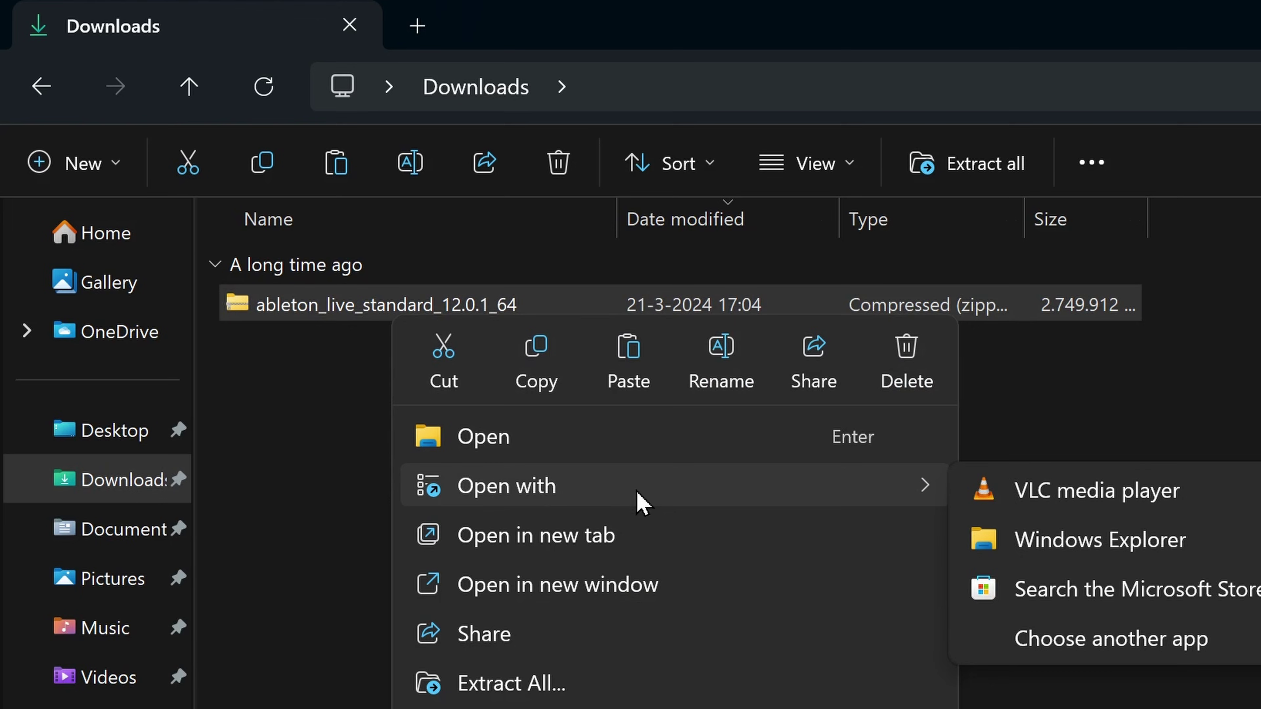
{"action": "left_click", "coordinate": [512, 684]}
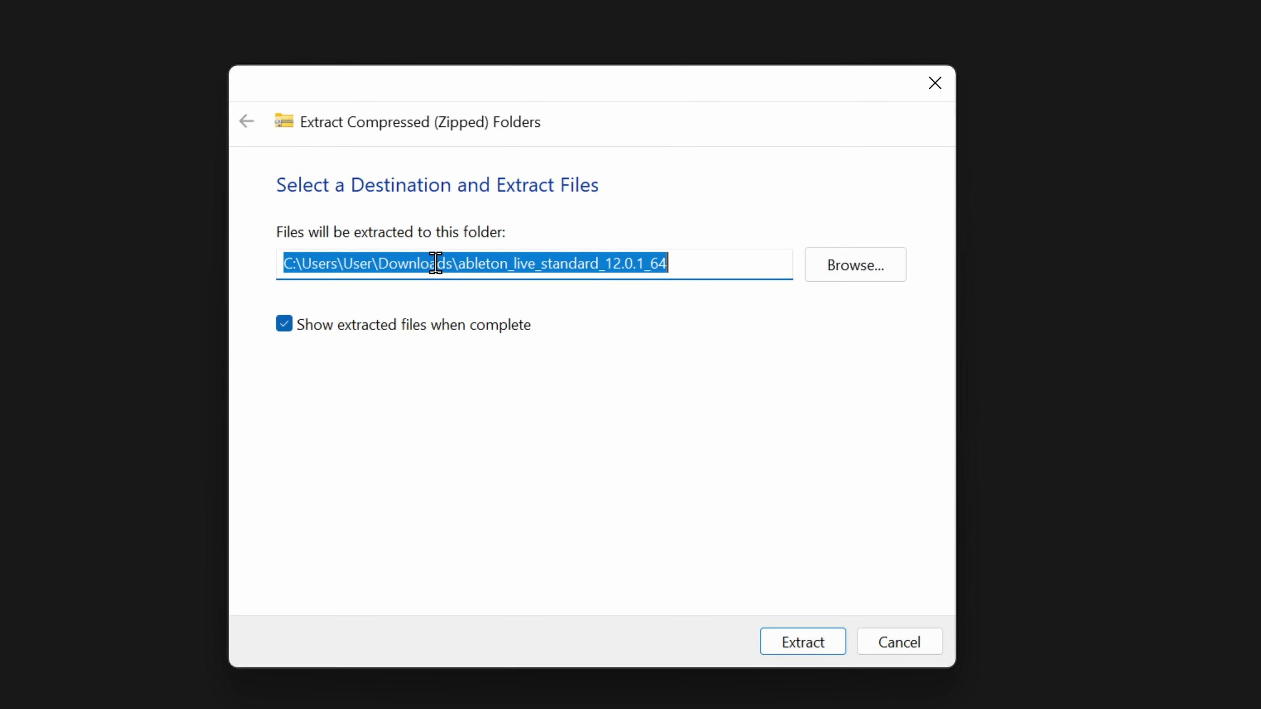
Extract the zip into the suggested ableton_live_standard_12.0.1_64 folder.
{"action": "left_click", "coordinate": [819, 646]}
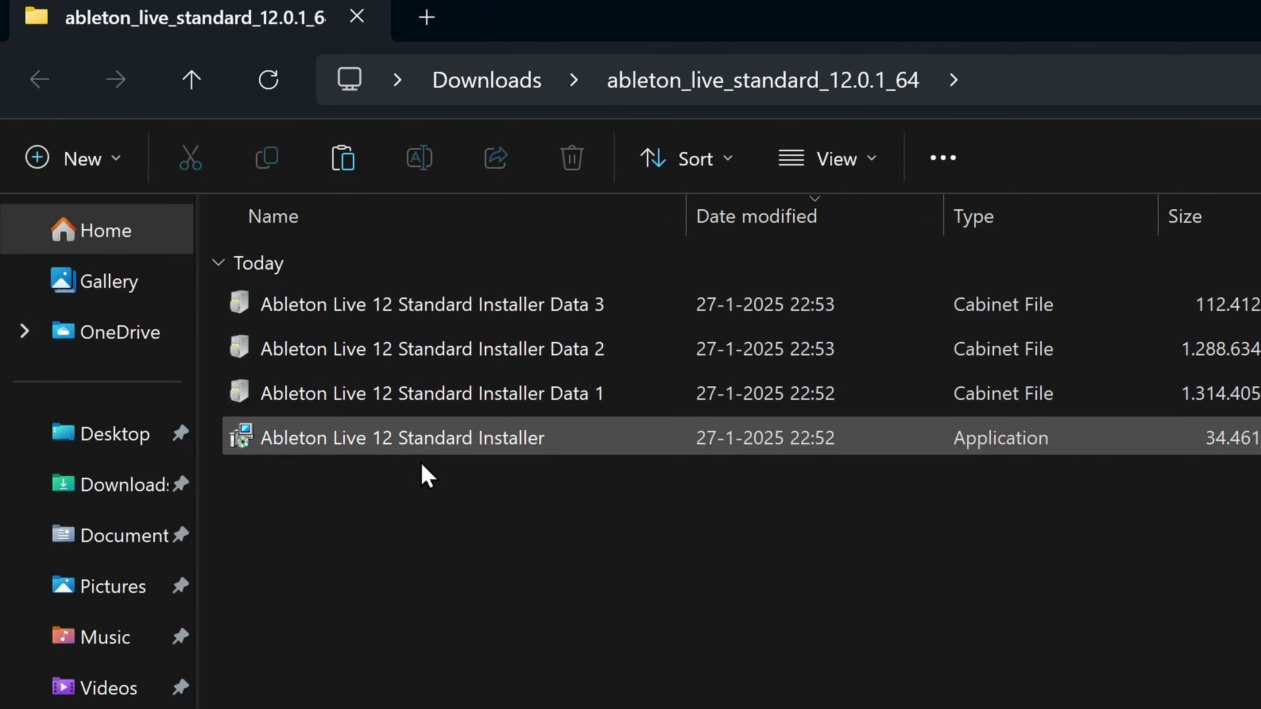
{"action": "mouse_move", "coordinate": [394, 448]}
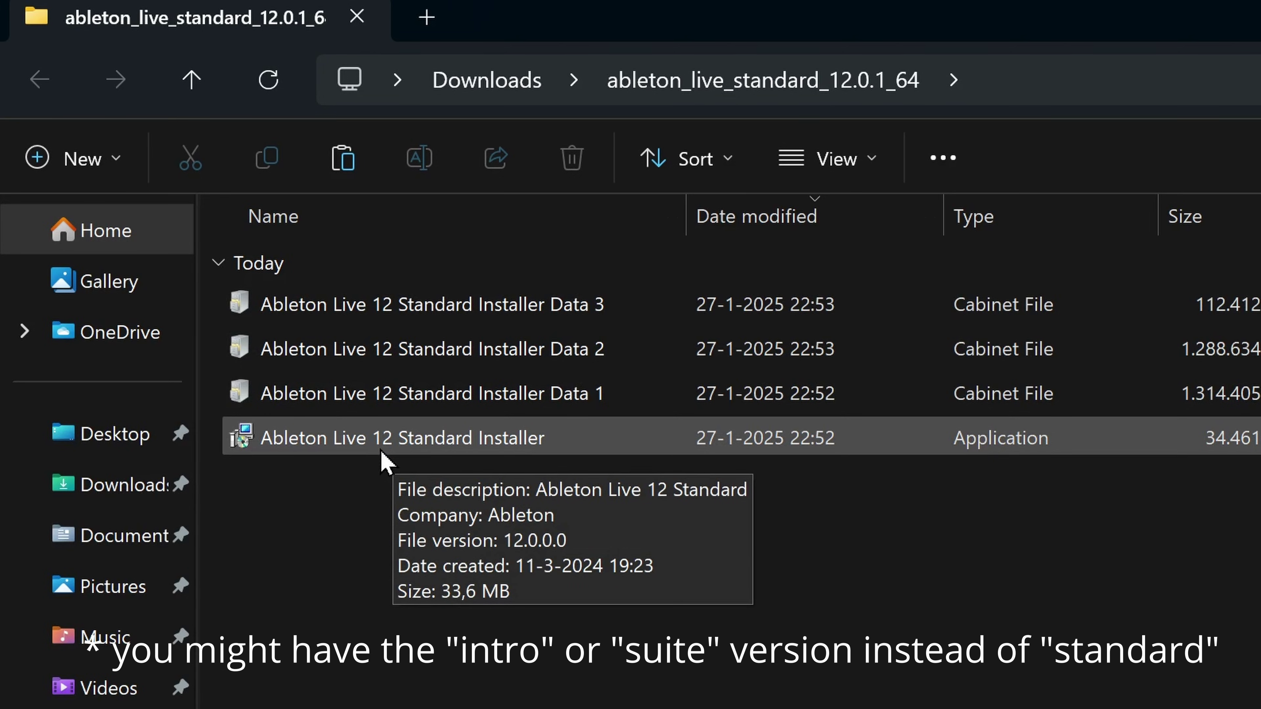
Run the Live 12 Standard installer, choose Install and approve the User Account Control prompt.
{"action": "double_click", "coordinate": [383, 450]}
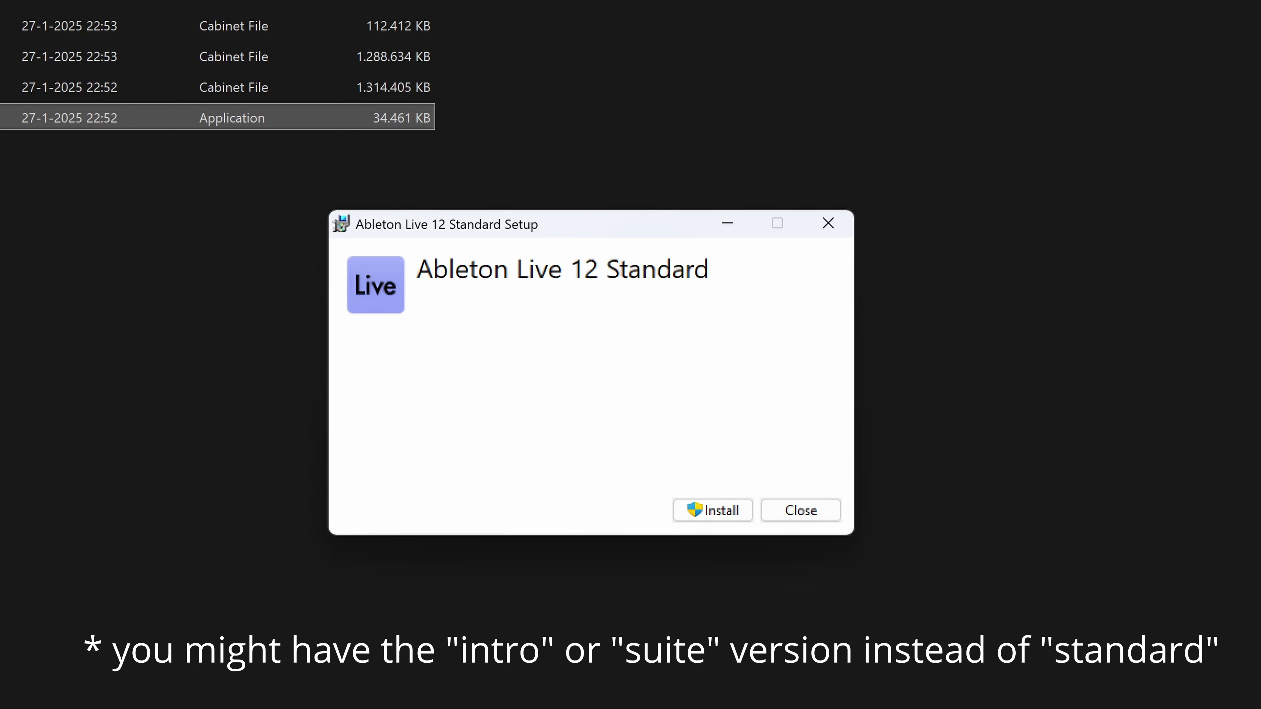
{"action": "left_click", "coordinate": [702, 516]}
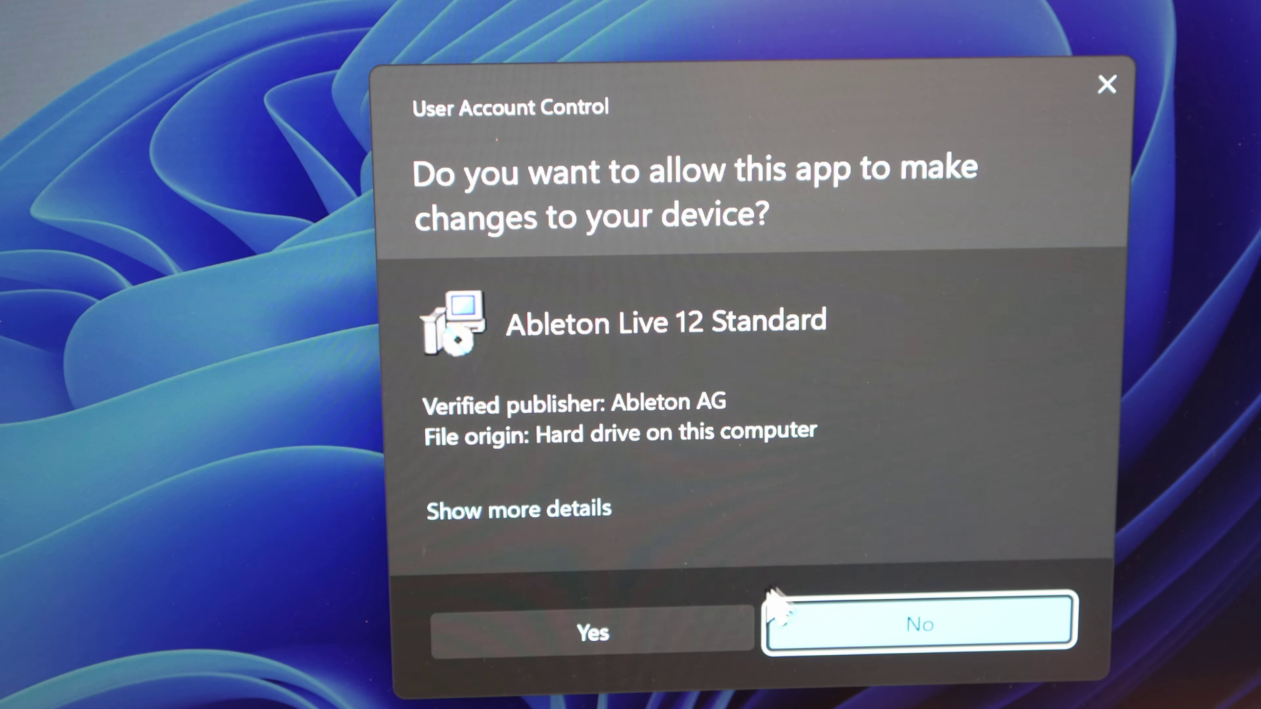
{"action": "left_click", "coordinate": [704, 642]}
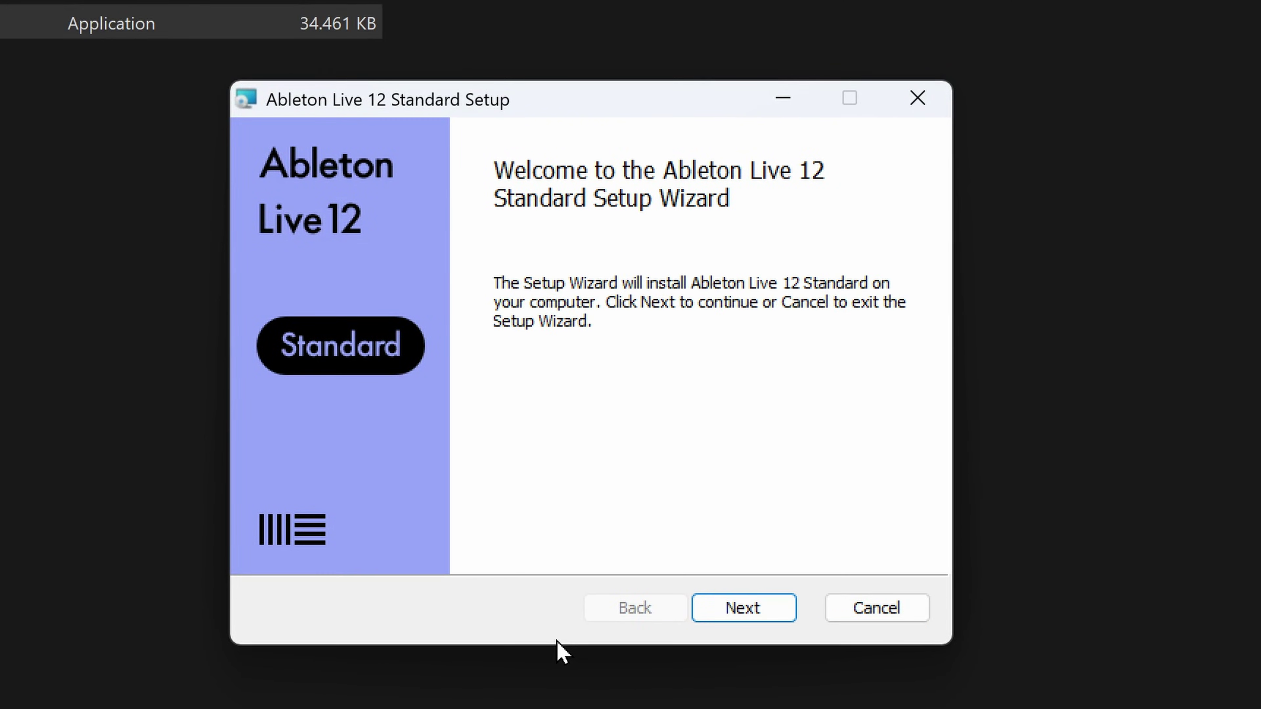
Accept the License Agreement terms and keep C:\ProgramData\Ableton\Live 12 Standard\ as destination.
{"action": "left_click", "coordinate": [735, 610]}
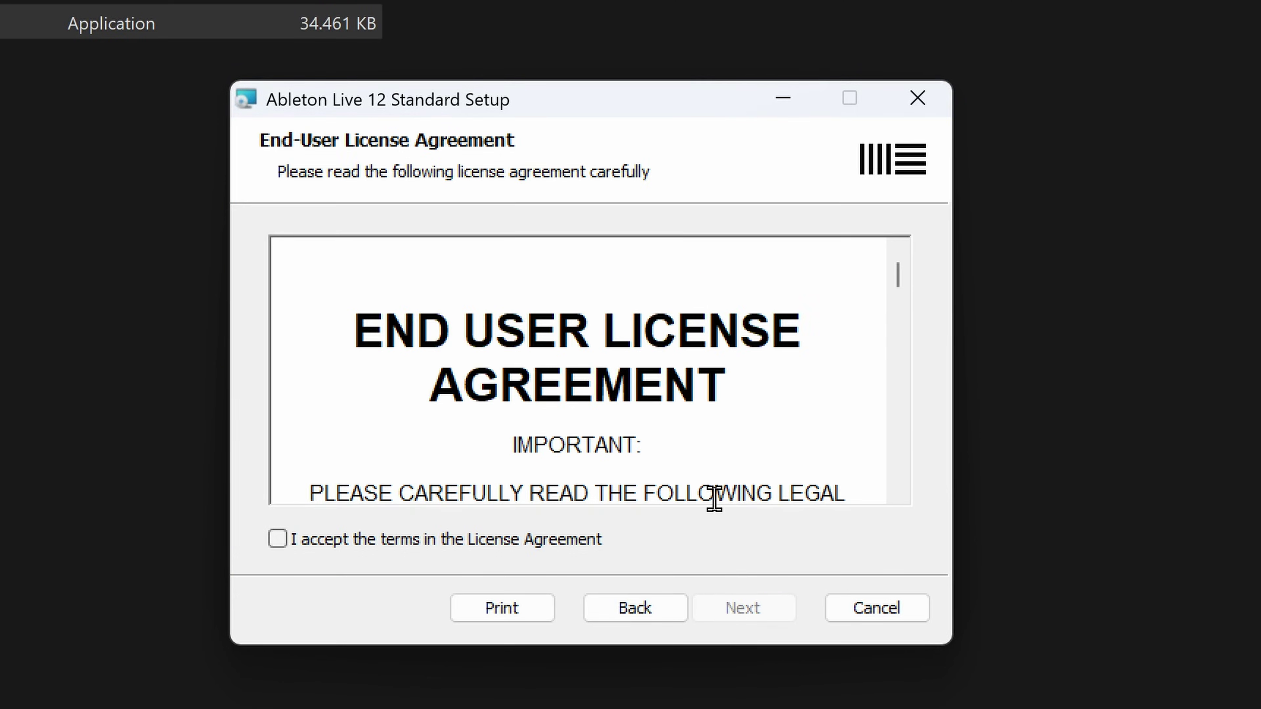
{"action": "left_click", "coordinate": [278, 540]}
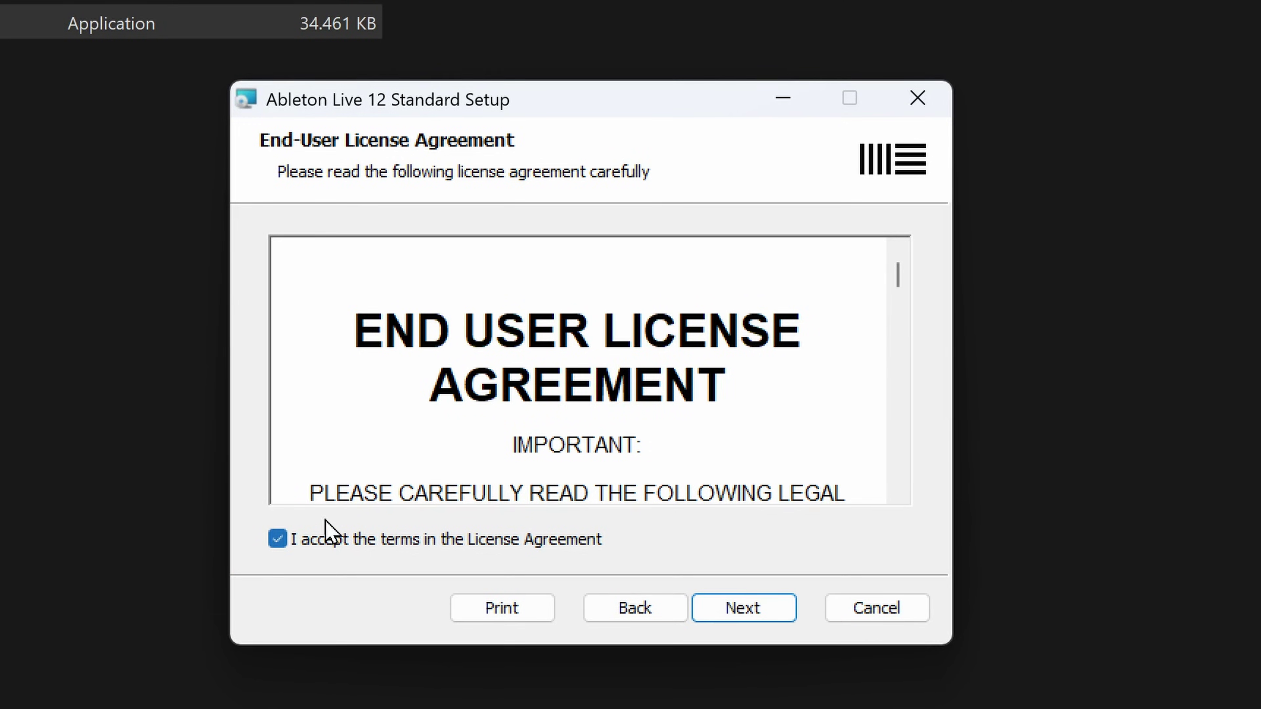
{"action": "left_click", "coordinate": [729, 610]}
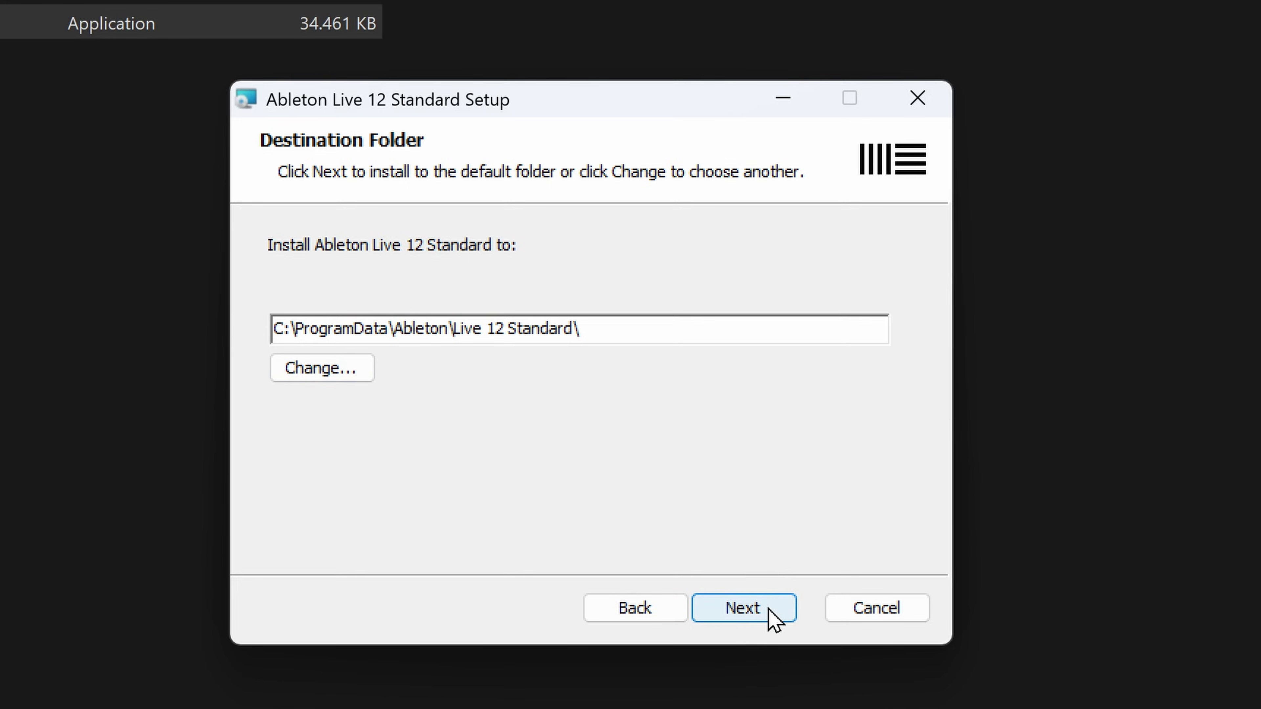
{"action": "left_click", "coordinate": [771, 618]}
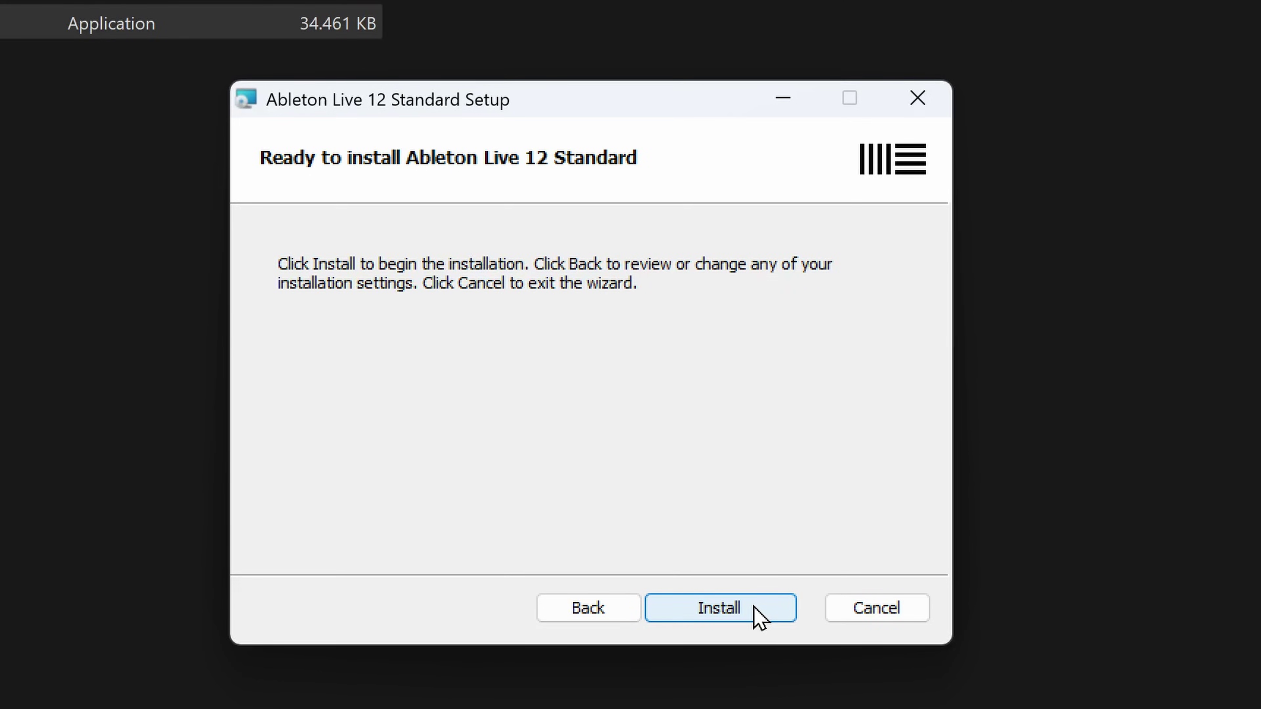
Install Live 12 Standard, finish the wizard and close the 'Installation Successfully Completed' window.
{"action": "left_click", "coordinate": [759, 618]}
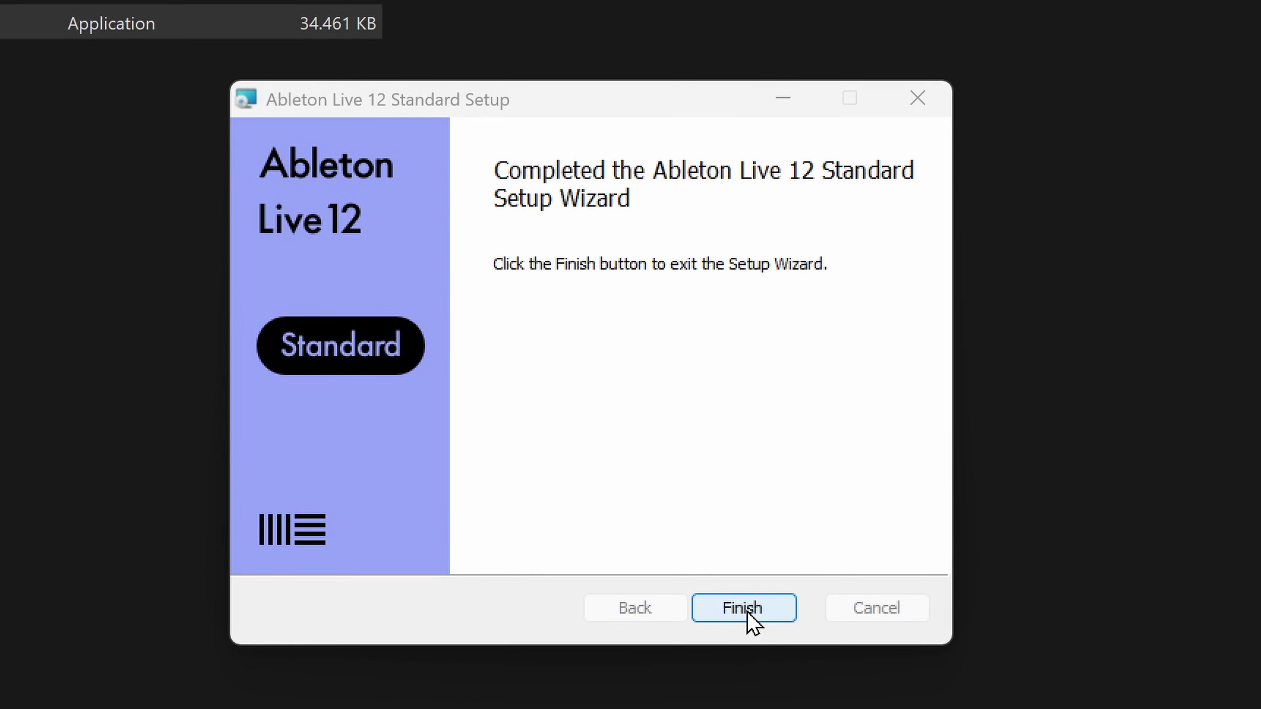
{"action": "left_click", "coordinate": [747, 614]}
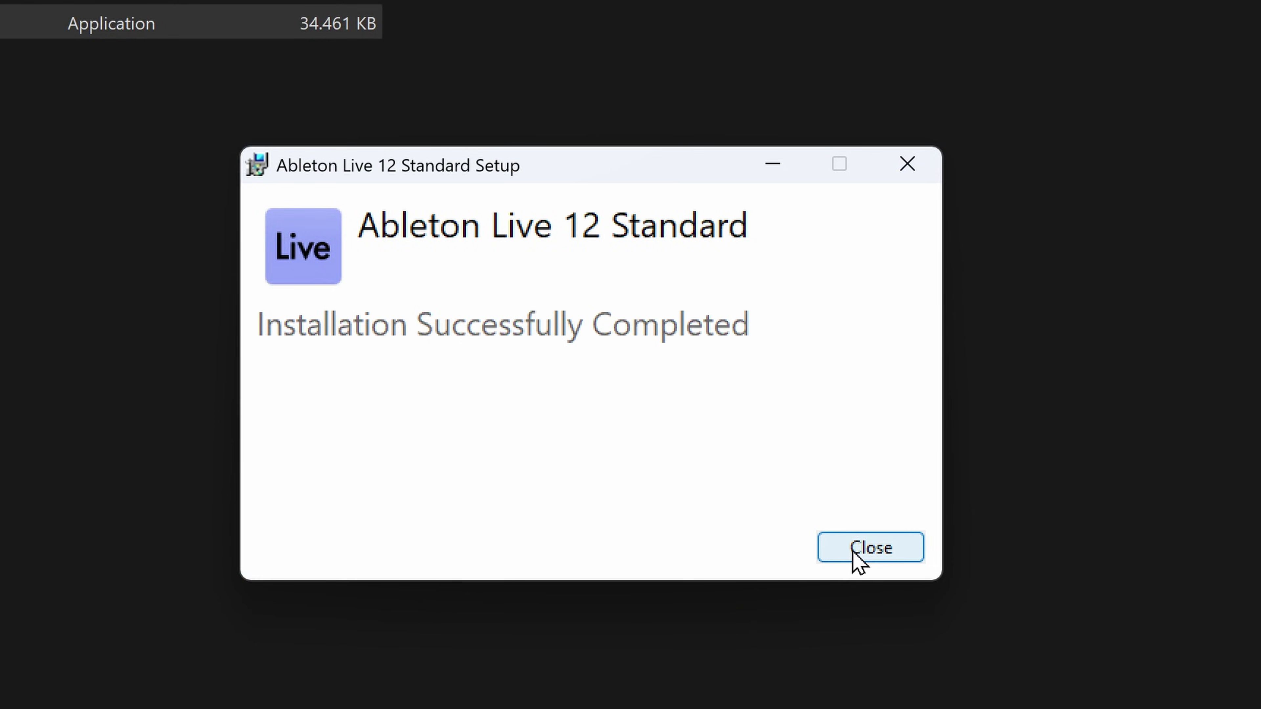
{"action": "left_click", "coordinate": [857, 561]}
Search the Start menu for 'ableton' and launch Ableton Live 12 Standard.
{"action": "left_click", "coordinate": [19, 701]}
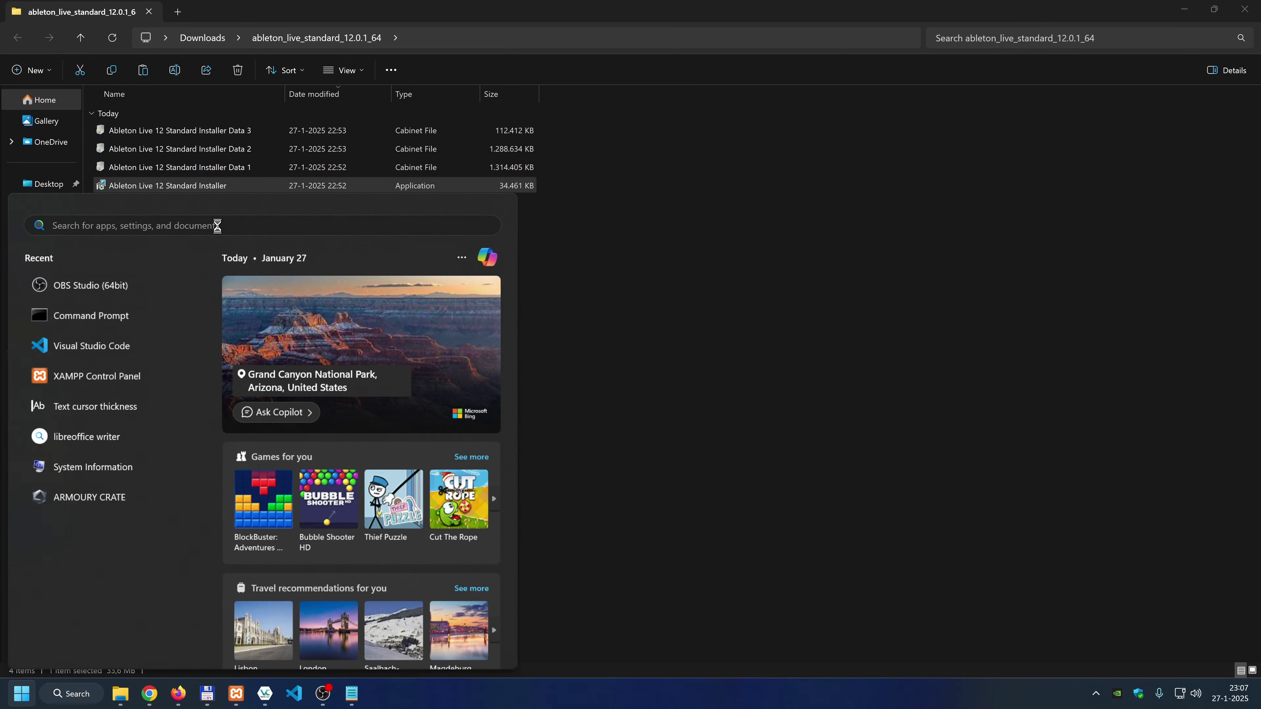
{"action": "type", "text": "able"}
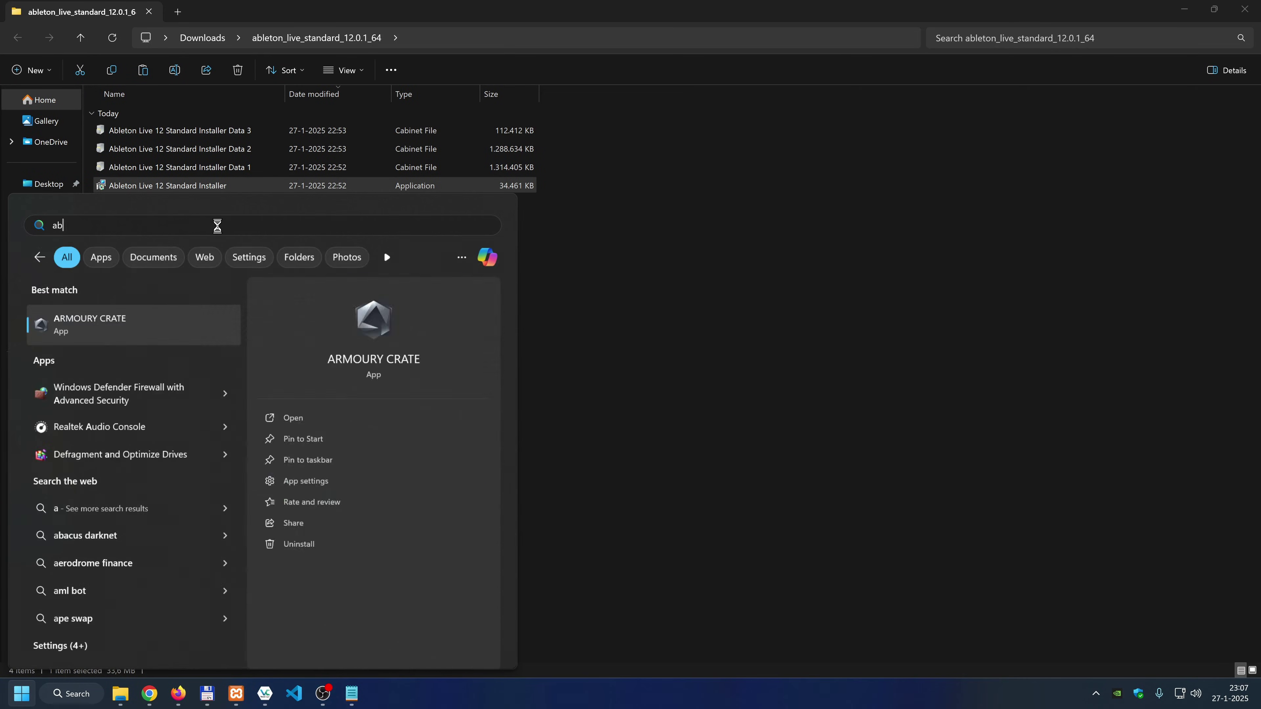
{"action": "type", "text": "ton"}
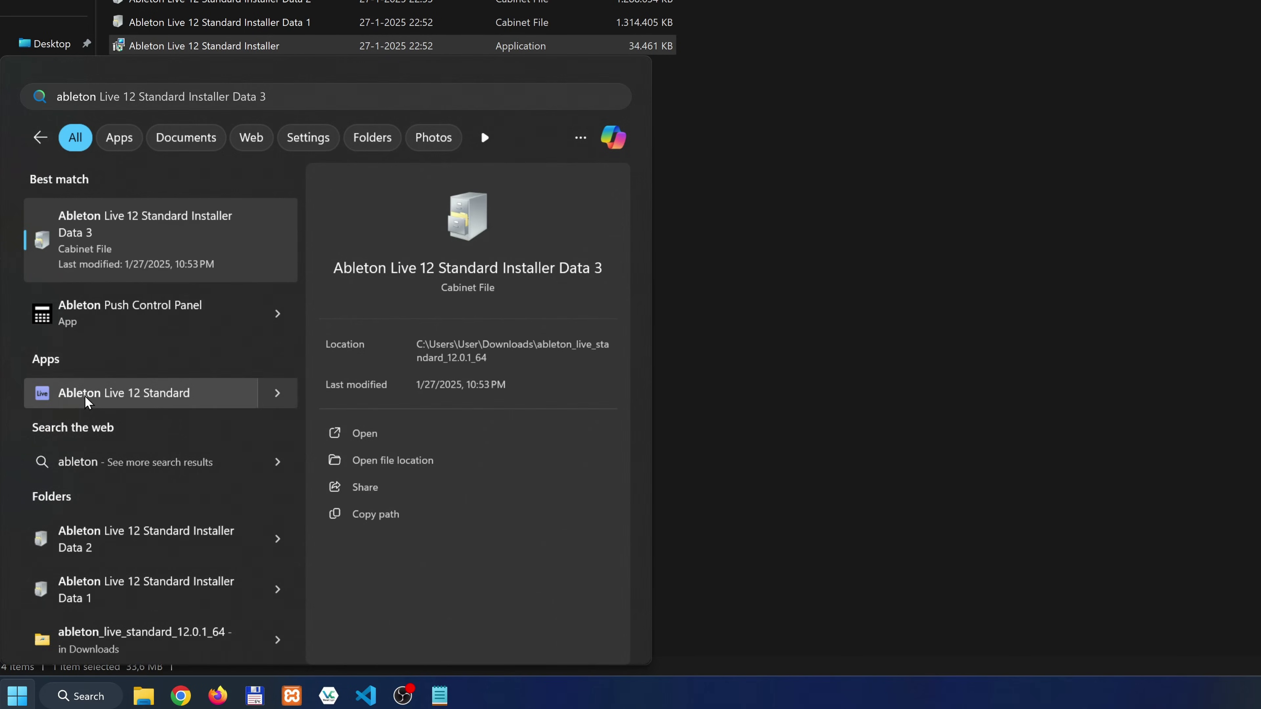
{"action": "left_click", "coordinate": [87, 398]}
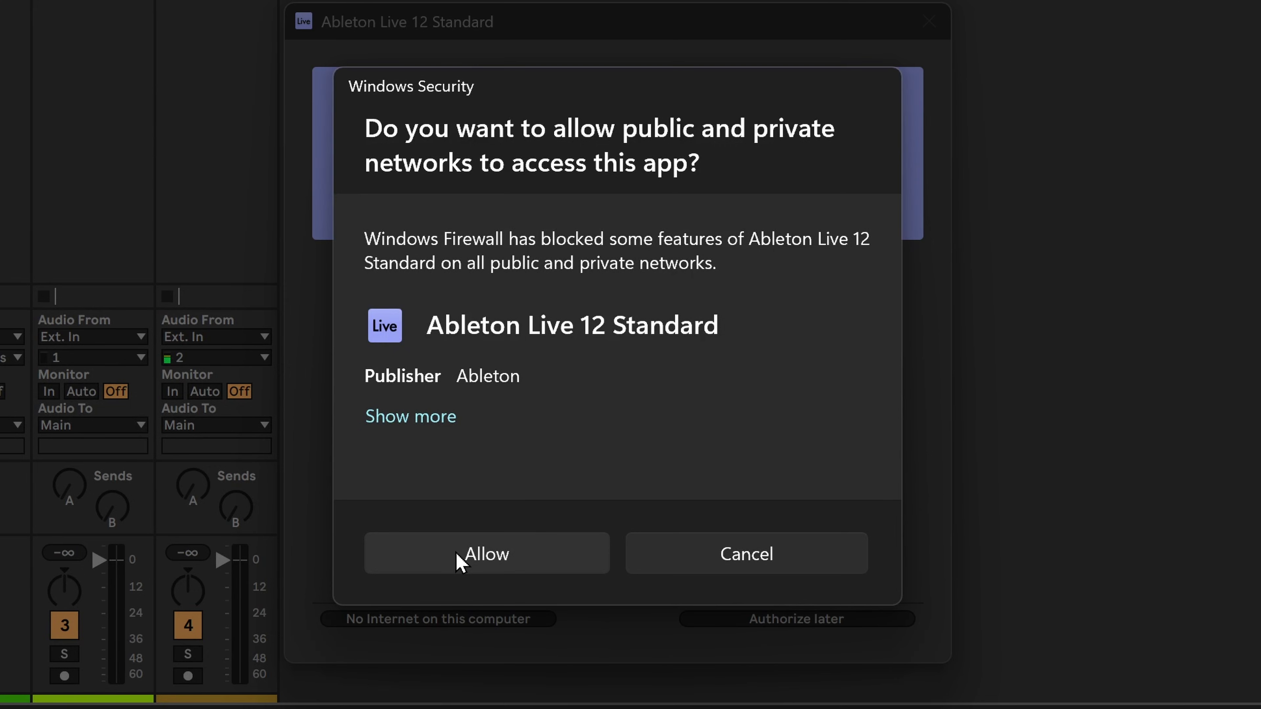
Allow Ableton Live network access through the Windows Security firewall prompt.
{"action": "left_click", "coordinate": [459, 557]}
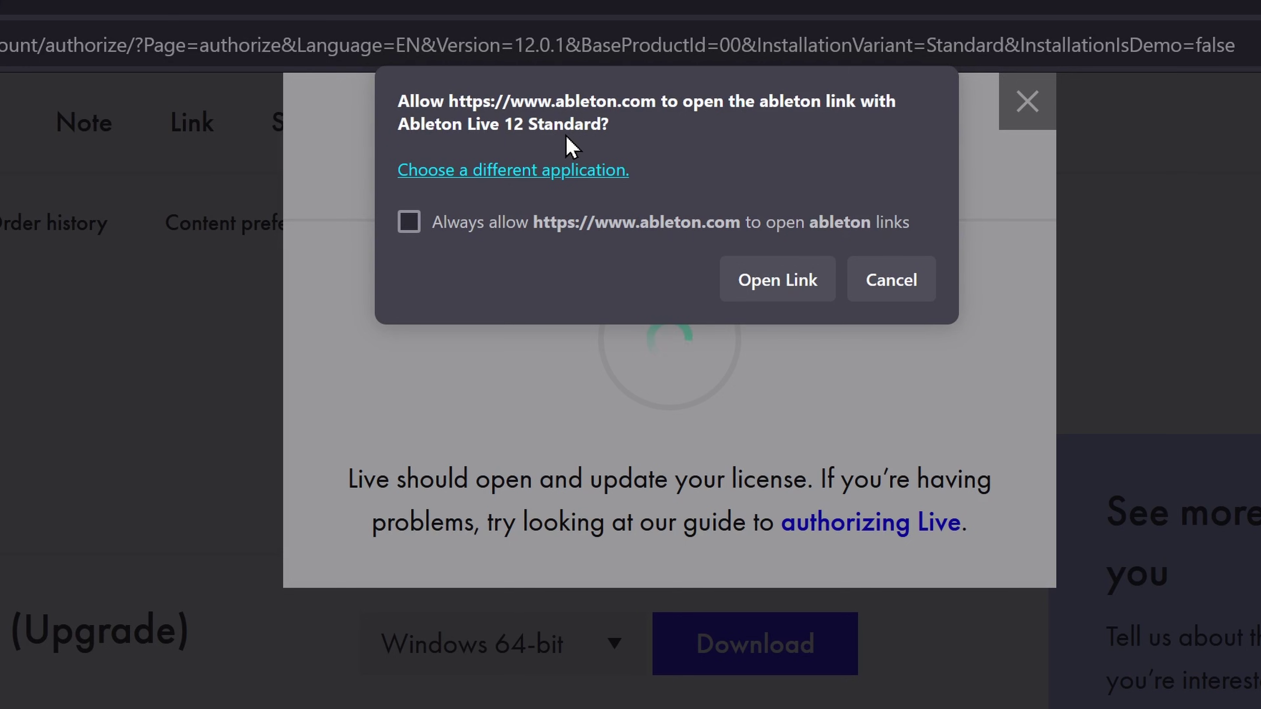
Pass the authorization link to Live and return to Live to see it confirmed.
{"action": "left_click", "coordinate": [773, 282]}
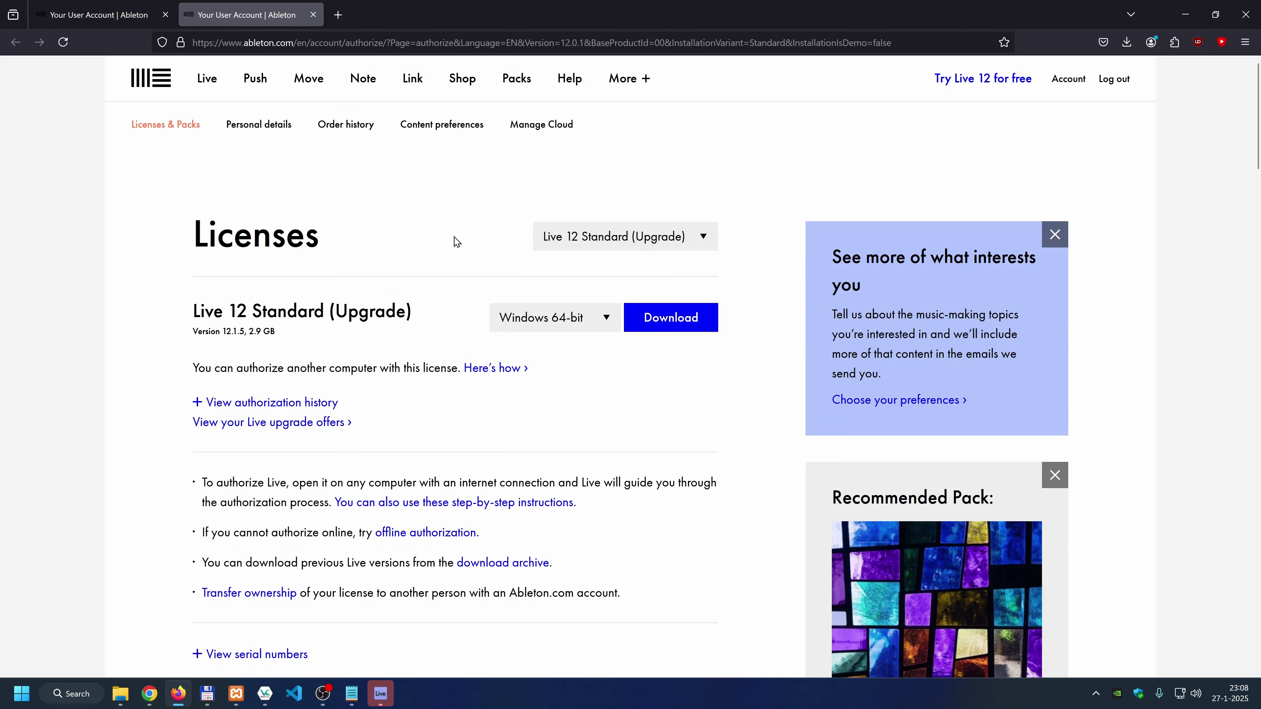
{"action": "left_click", "coordinate": [381, 693]}
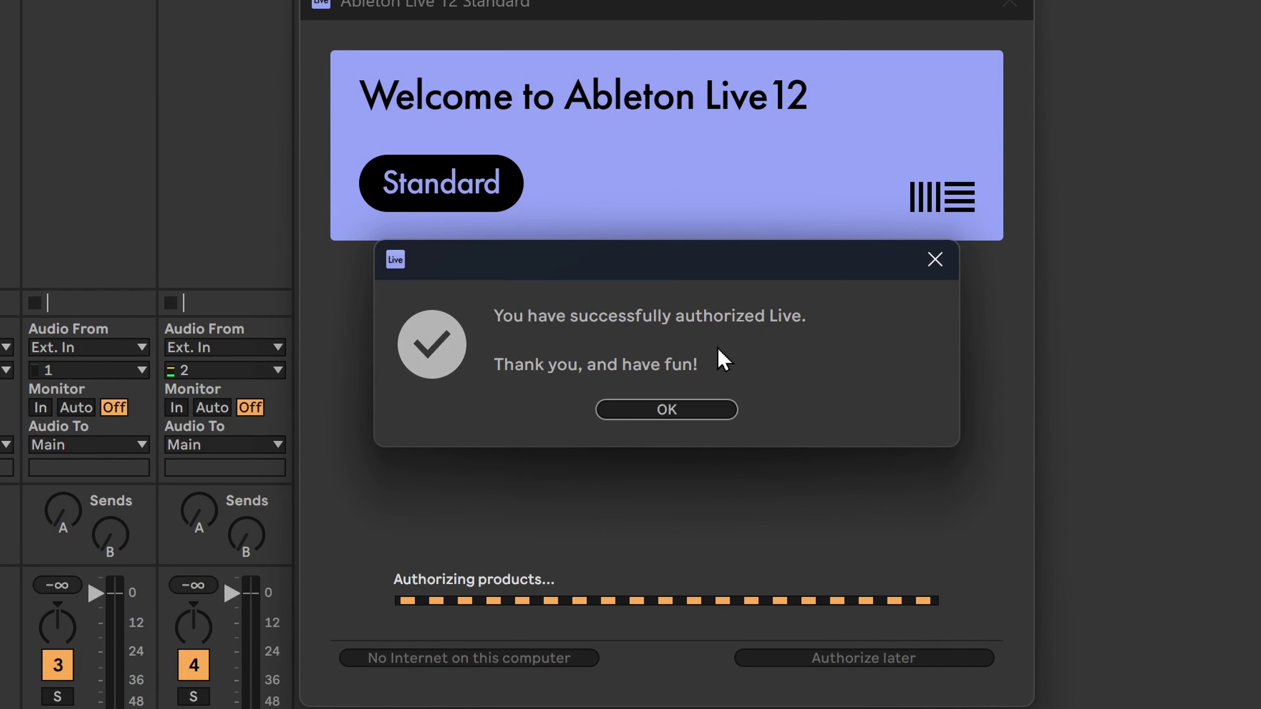
Confirm the successful Live 12 authorization message so the Core Library setup can proceed.
{"action": "left_click", "coordinate": [648, 409]}
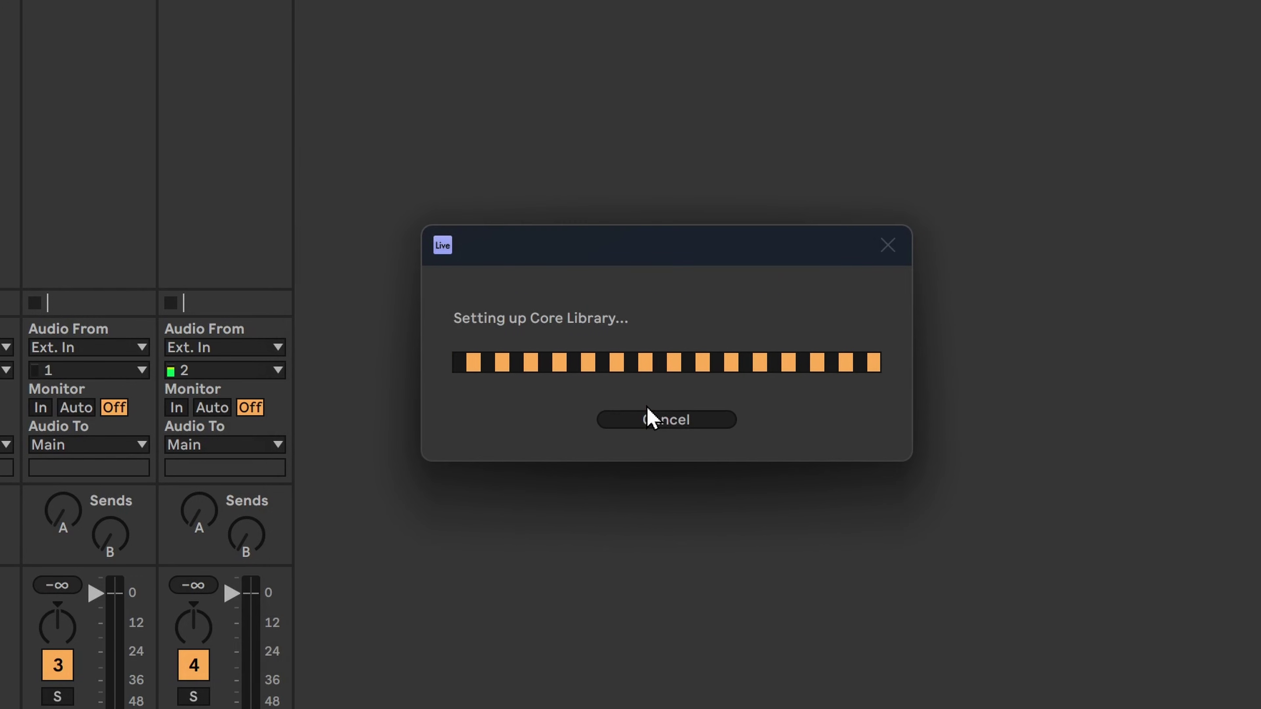